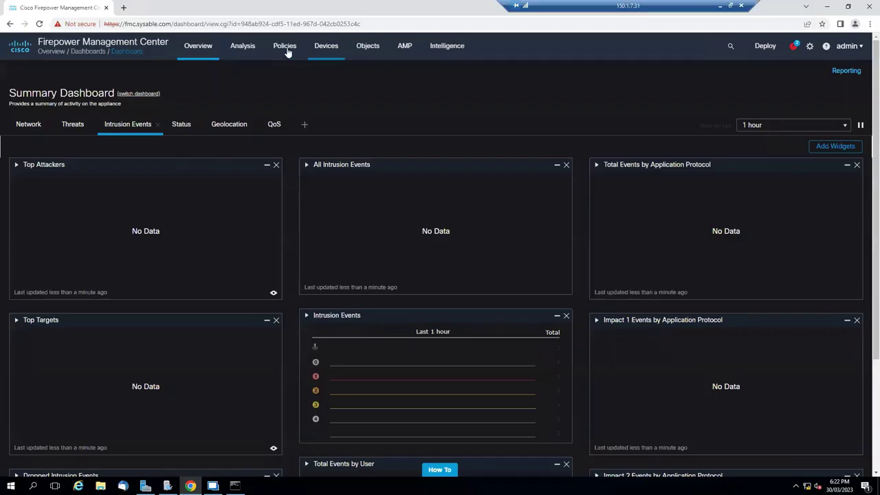
# From the Malware & File policies page, start creating a new file policy.
pyautogui.moveTo(284, 53)
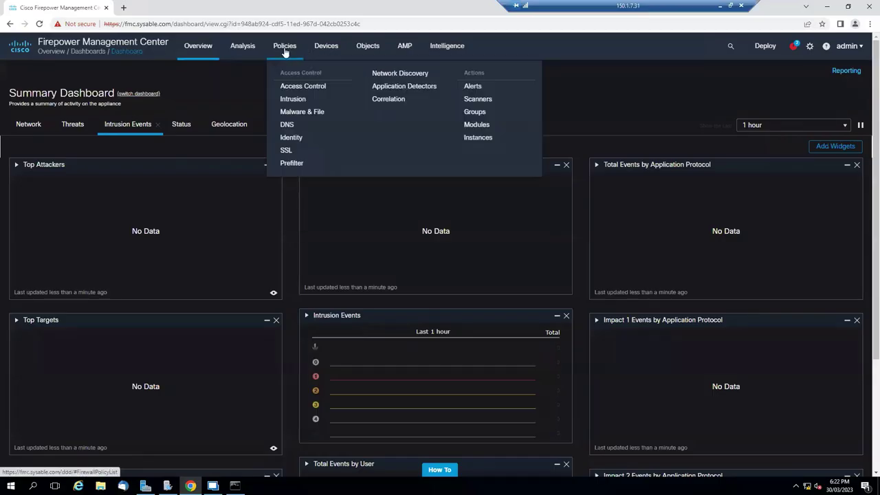
pyautogui.click(324, 114)
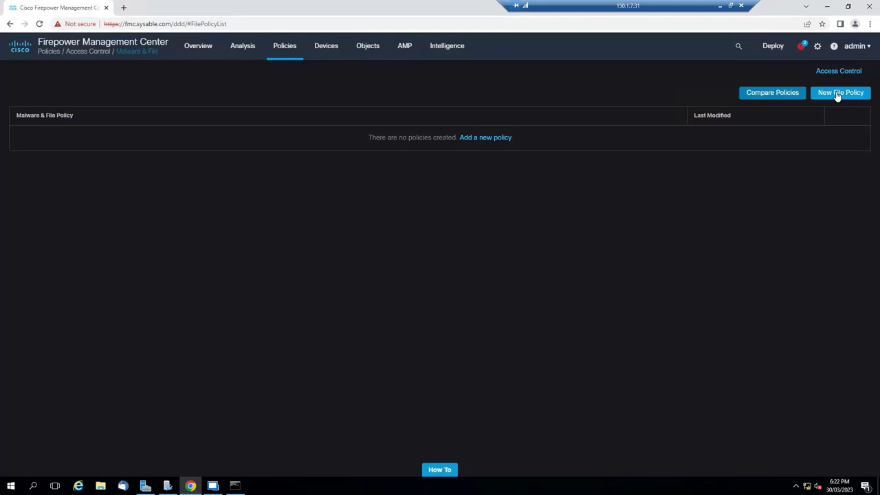
pyautogui.click(836, 92)
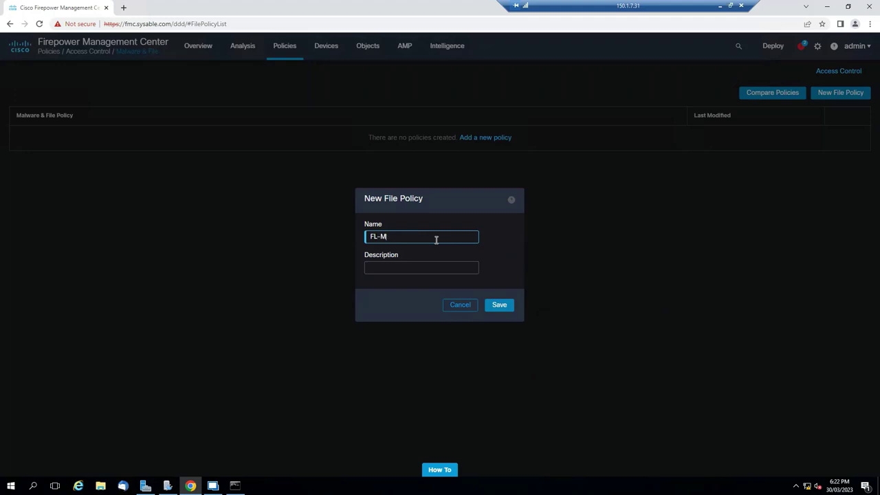
# Save the new policy as FL-ML and keep the rule's application protocol at Any.
pyautogui.write('FL-ML')
pyautogui.click(508, 308)
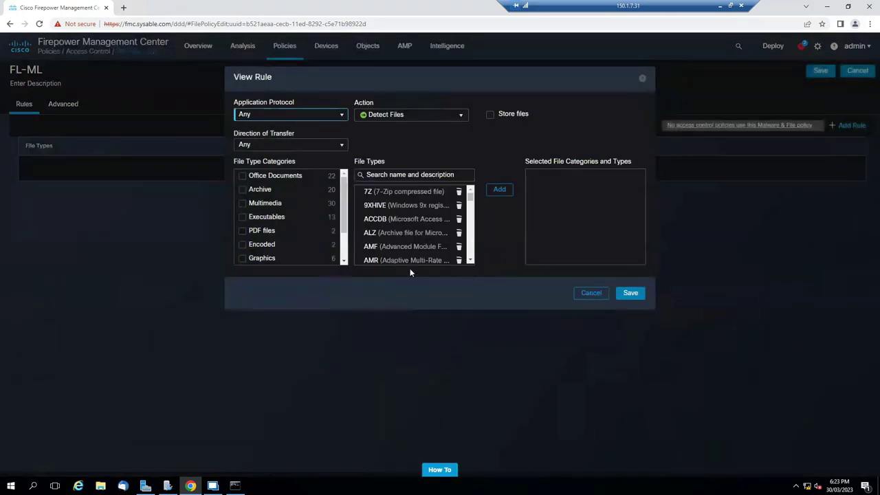
pyautogui.click(340, 116)
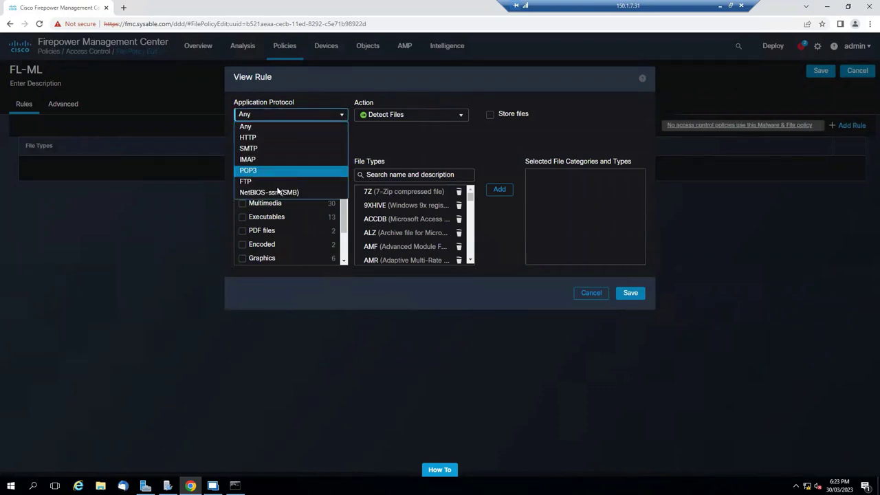
pyautogui.click(304, 130)
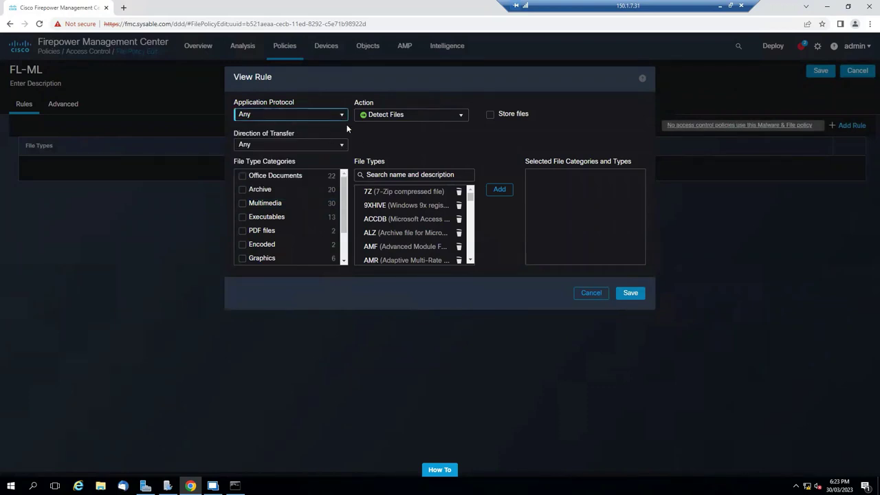
# Set the rule action to Block Malware and enable storing malware files.
pyautogui.click(426, 118)
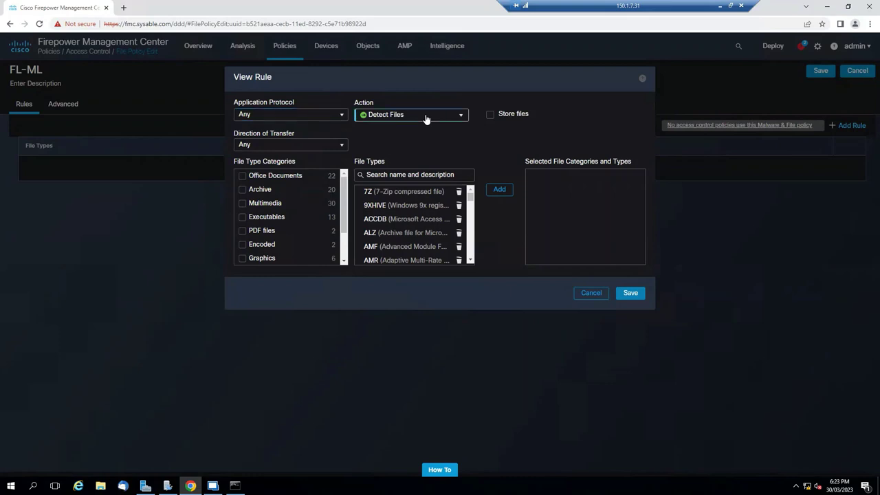
pyautogui.click(427, 118)
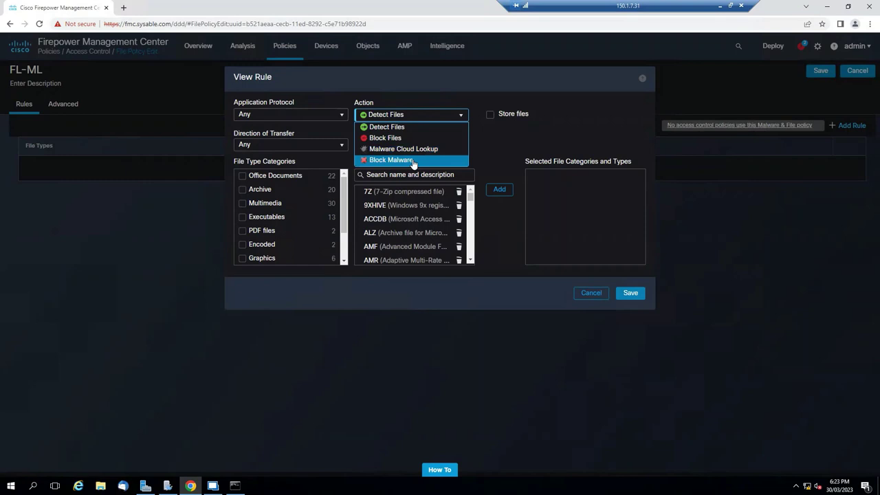
pyautogui.click(413, 160)
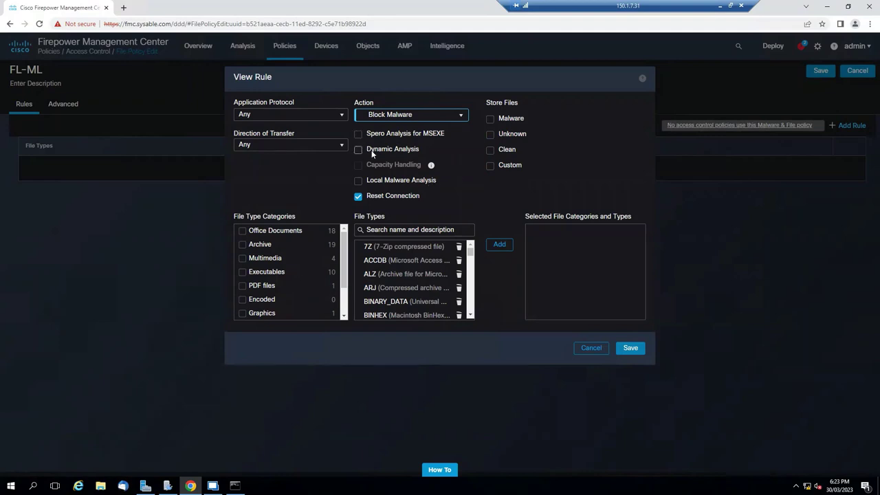
pyautogui.click(491, 119)
# Add the Archive and Executables file categories to the Block Malware rule and save it.
pyautogui.click(321, 146)
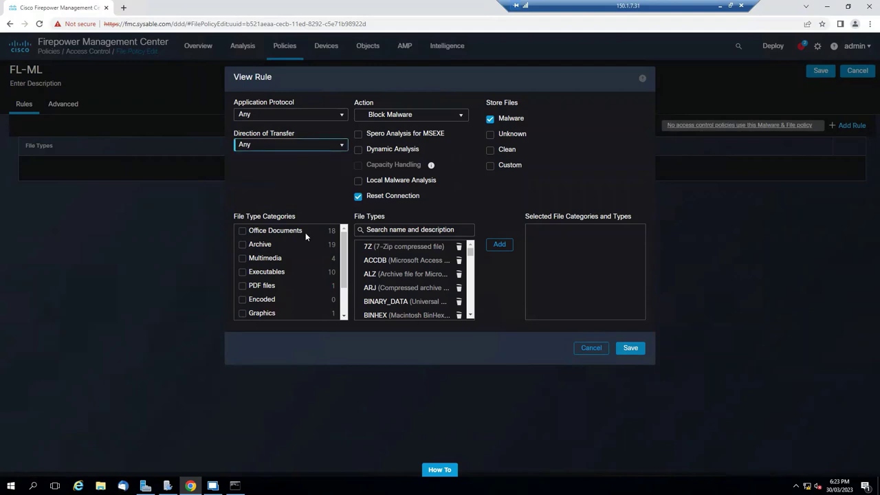
pyautogui.scroll(-3, 406, 264)
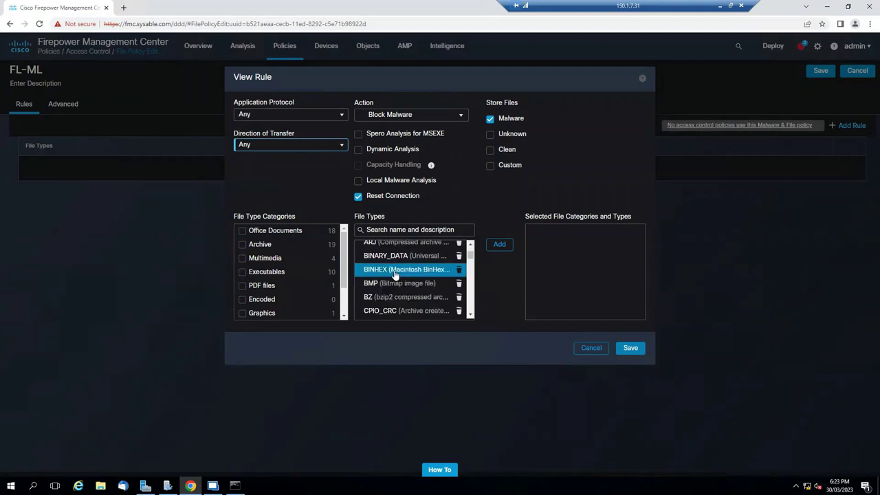
pyautogui.click(243, 245)
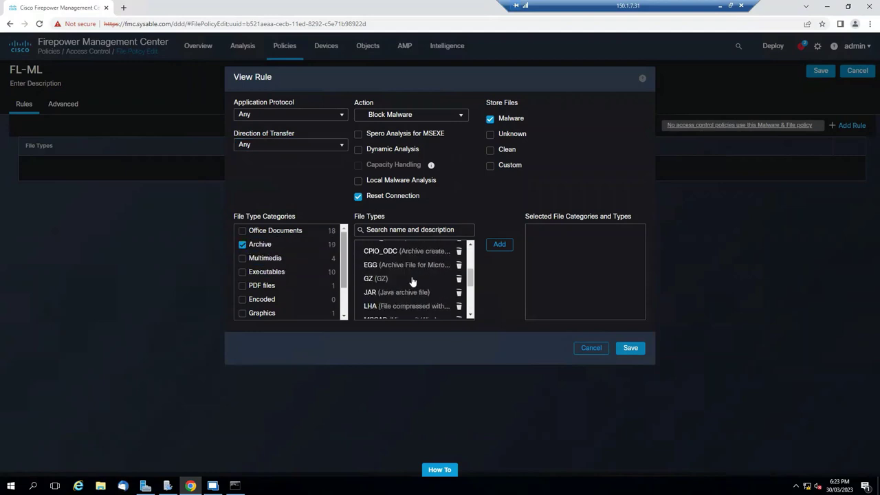
pyautogui.scroll(-5, 421, 273)
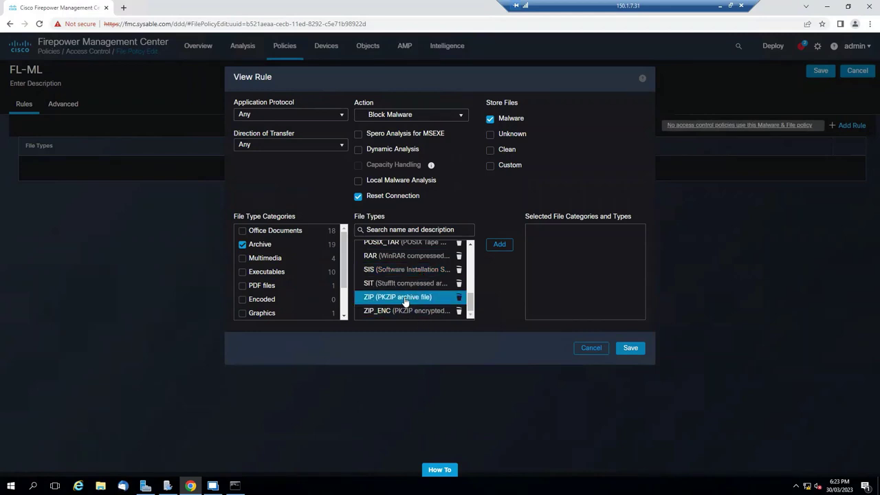
pyautogui.scroll(8, 406, 301)
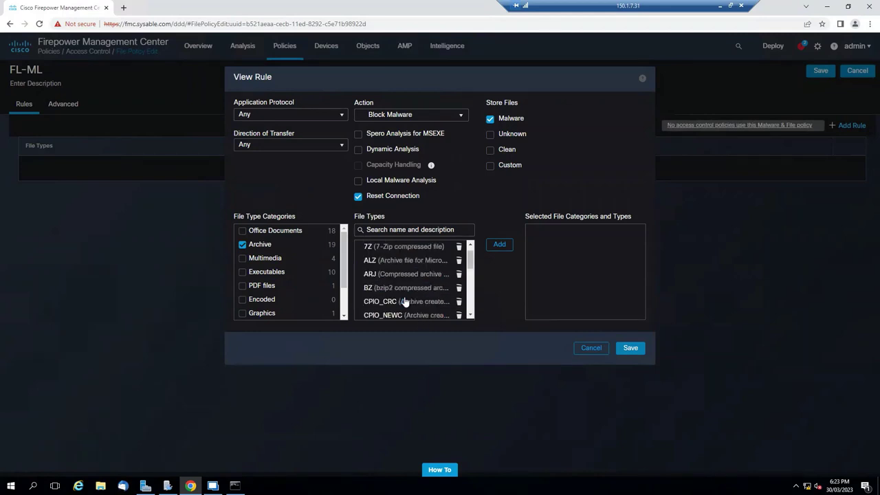
pyautogui.scroll(1, 405, 302)
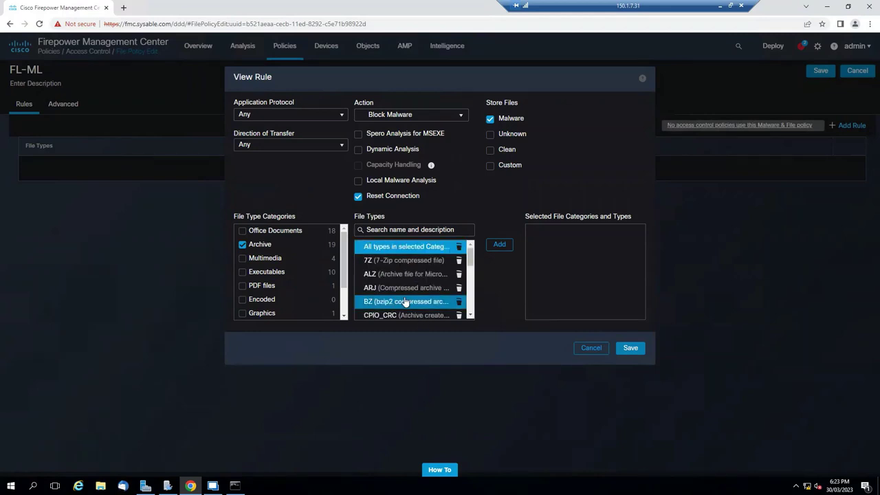
pyautogui.click(242, 273)
pyautogui.scroll(-10, 413, 275)
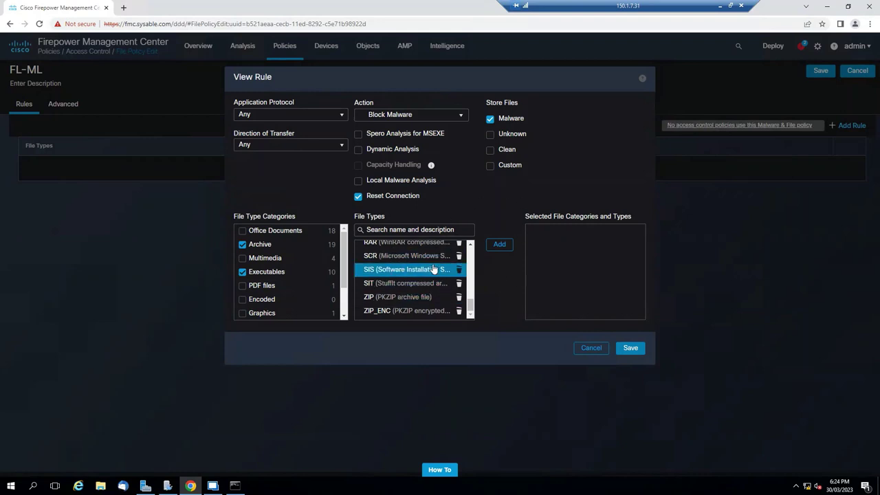
pyautogui.click(501, 245)
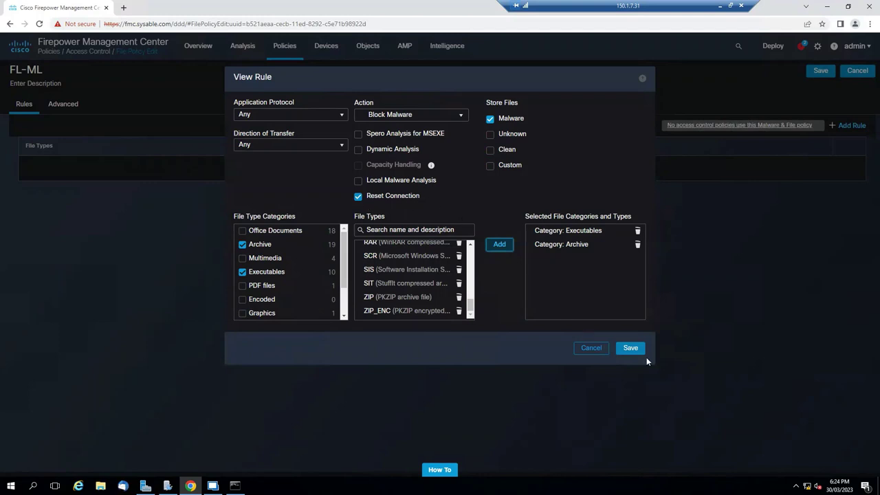
pyautogui.click(629, 350)
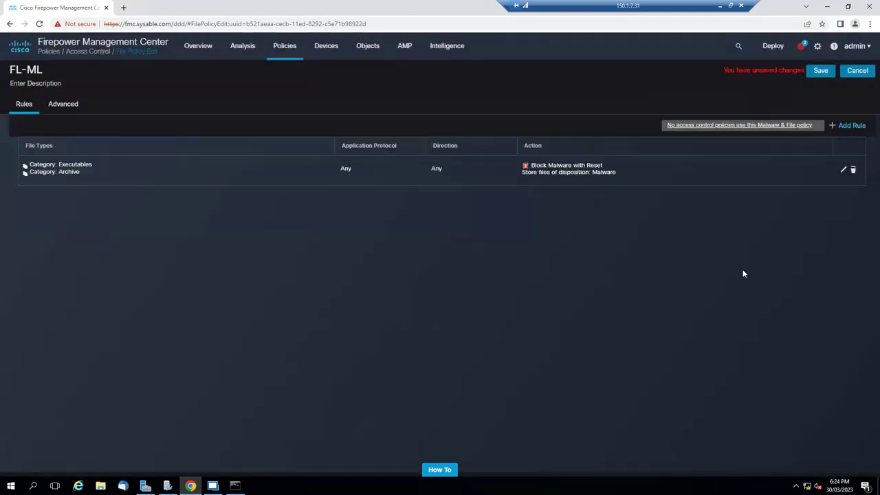
# Save the FL-ML file policy, then edit FTD-POL from Policies > Access Control.
pyautogui.click(821, 71)
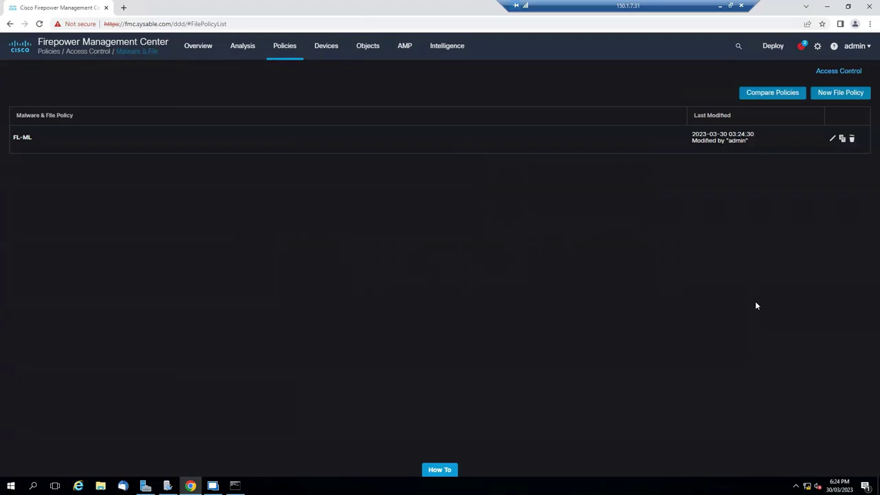
pyautogui.moveTo(295, 60)
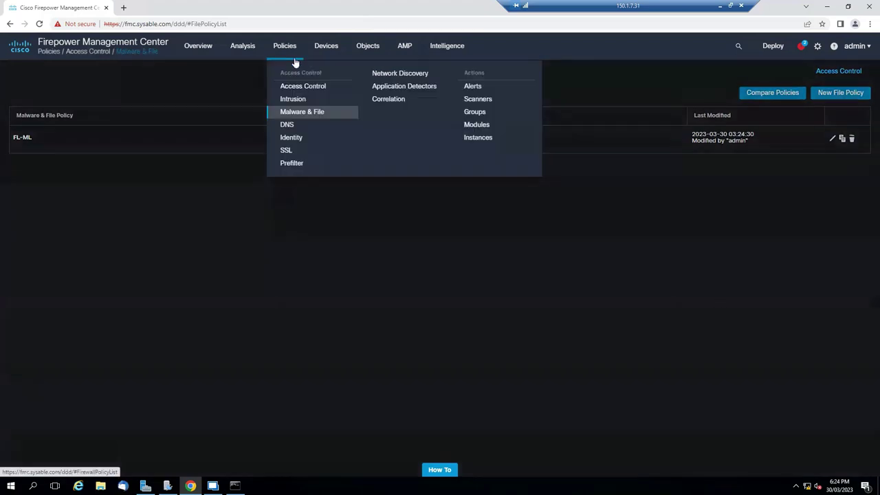
pyautogui.click(320, 88)
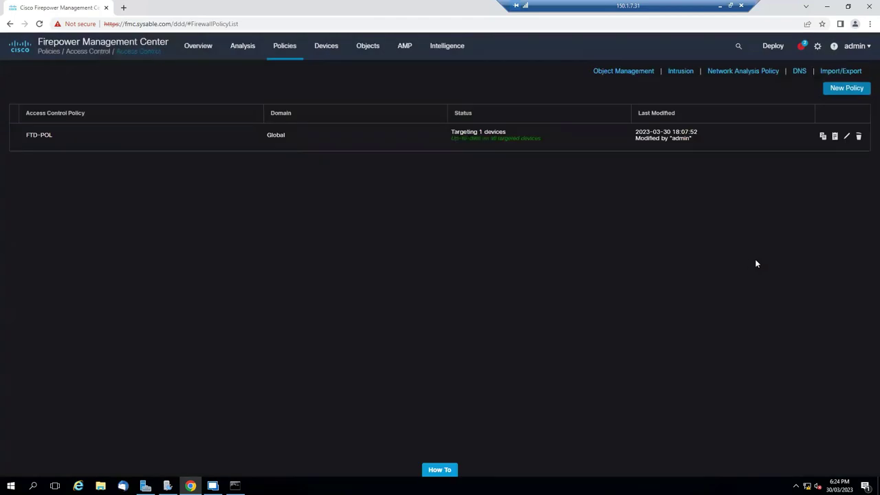
pyautogui.click(847, 137)
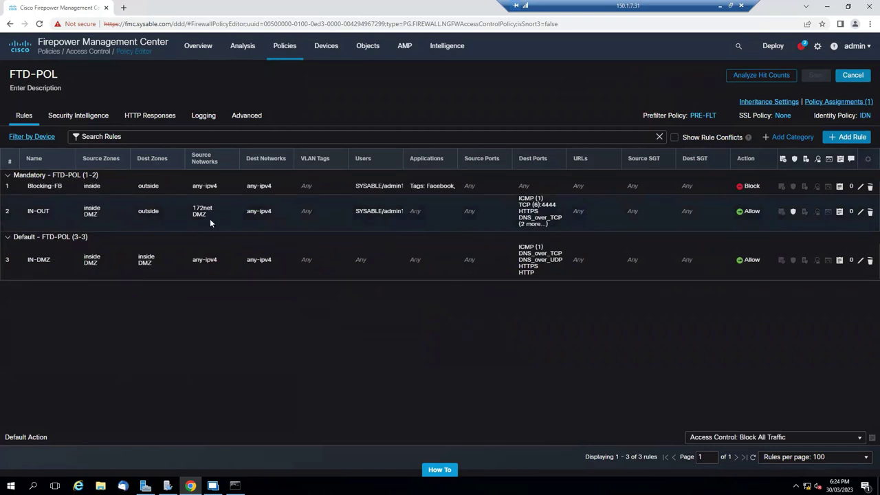
# Set the IN-OUT rule's Inspection file policy to FL-ML and save the rule.
pyautogui.click(858, 213)
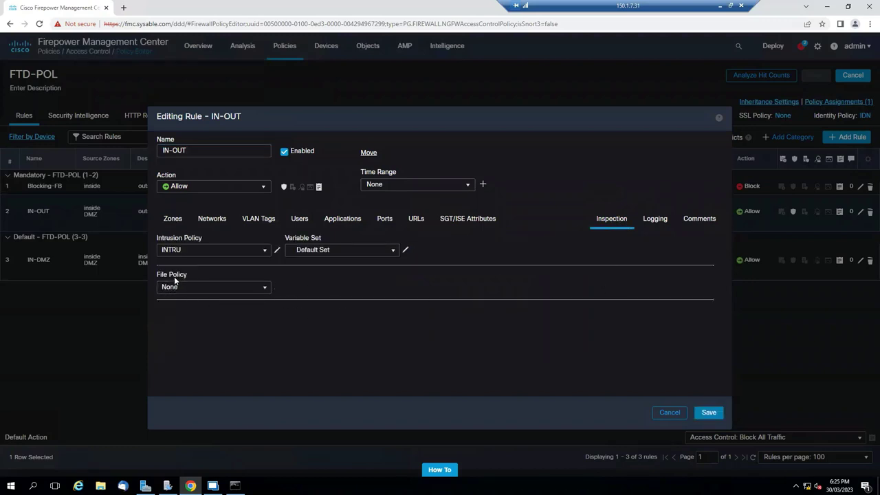
pyautogui.click(238, 288)
pyautogui.click(233, 294)
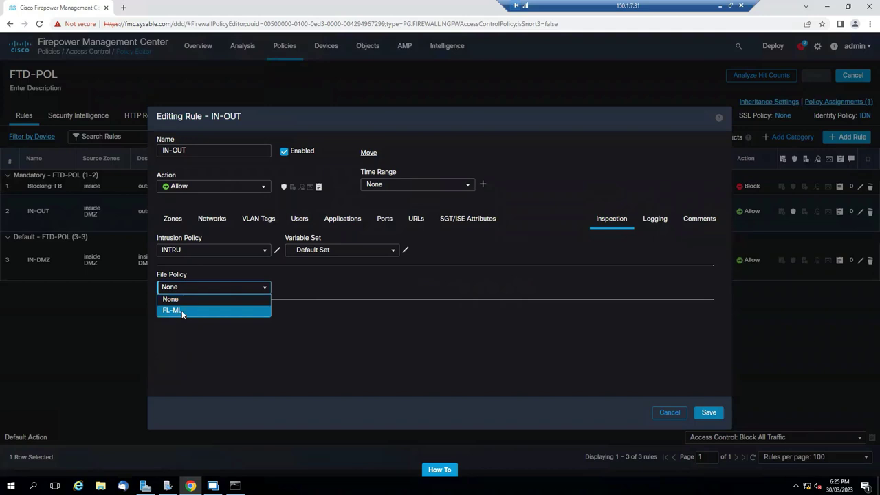
pyautogui.click(187, 310)
pyautogui.click(708, 413)
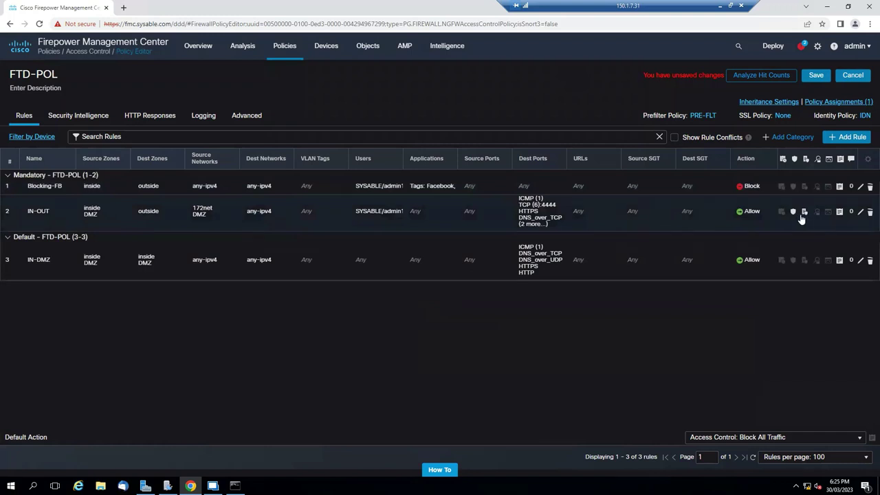
# Save the FTD-POL policy changes and start a deployment.
pyautogui.click(816, 75)
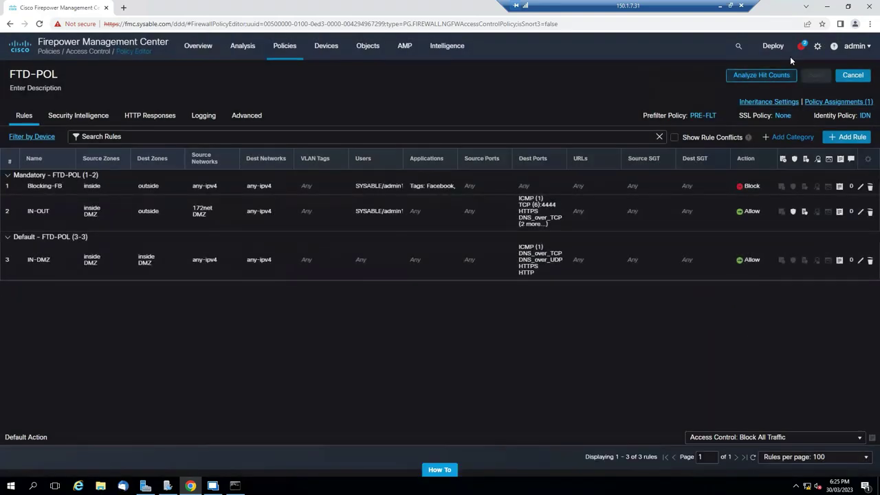
pyautogui.click(773, 45)
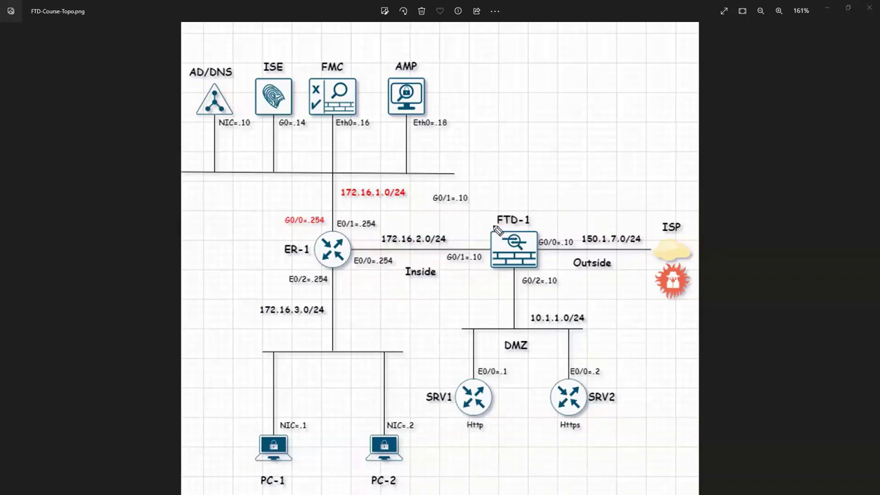
# Handwrite 'https => encrypted' above FTD-1 and underline 'encrypted'.
pyautogui.moveTo(510, 135)
pyautogui.mouseDown()
pyautogui.moveTo(554, 138)
pyautogui.moveTo(515, 154)
pyautogui.mouseUp()
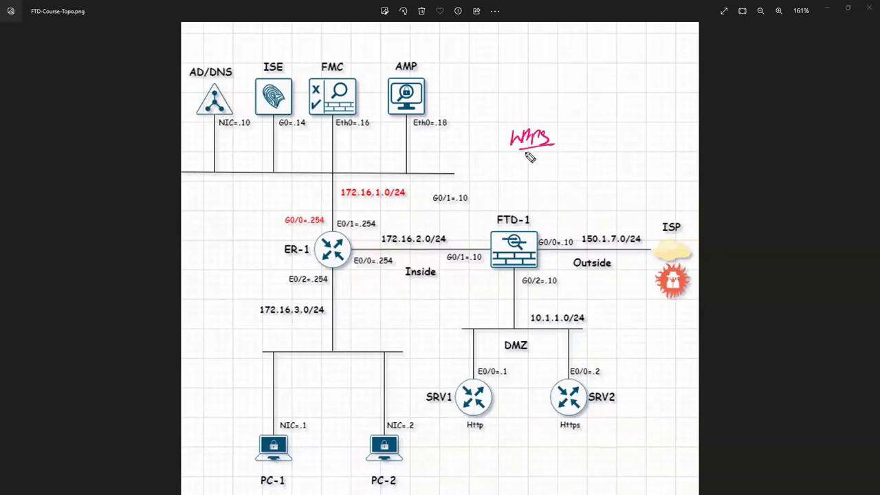
pyautogui.moveTo(562, 135)
pyautogui.mouseDown()
pyautogui.moveTo(638, 131)
pyautogui.moveTo(661, 116)
pyautogui.mouseUp()
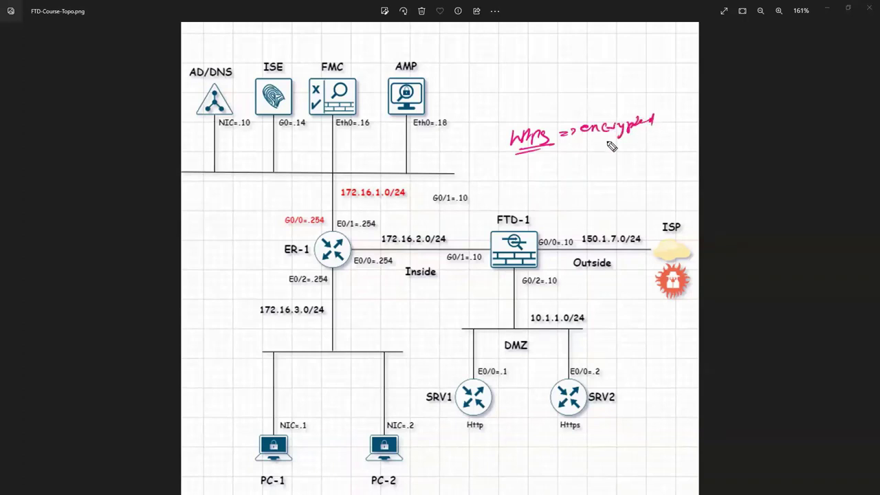
pyautogui.moveTo(592, 147); pyautogui.dragTo(659, 141)
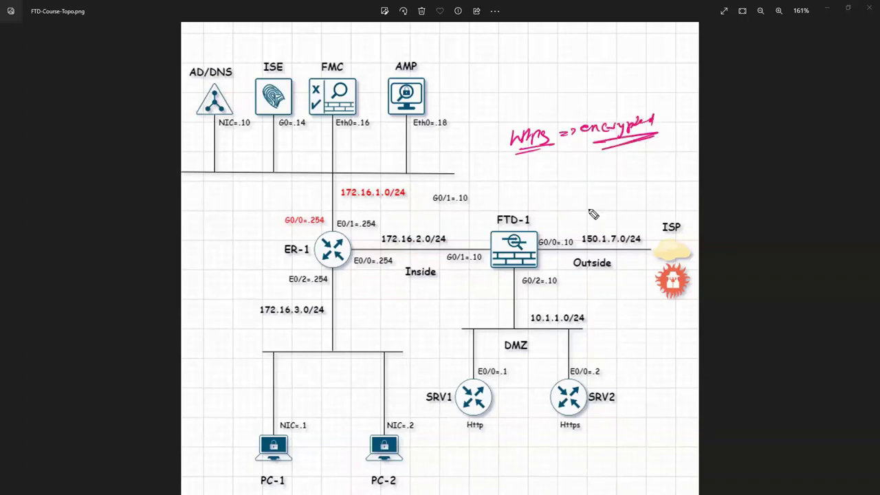
# Write 'http' curving to FTD-1, box 'https', and add an underlined 'SSL Decryption' heading.
pyautogui.moveTo(520, 165)
pyautogui.mouseDown()
pyautogui.moveTo(527, 178)
pyautogui.moveTo(544, 178)
pyautogui.mouseUp()
pyautogui.moveTo(547, 169); pyautogui.dragTo(550, 183)
pyautogui.moveTo(536, 195)
pyautogui.mouseDown()
pyautogui.moveTo(529, 231)
pyautogui.moveTo(538, 197)
pyautogui.mouseUp()
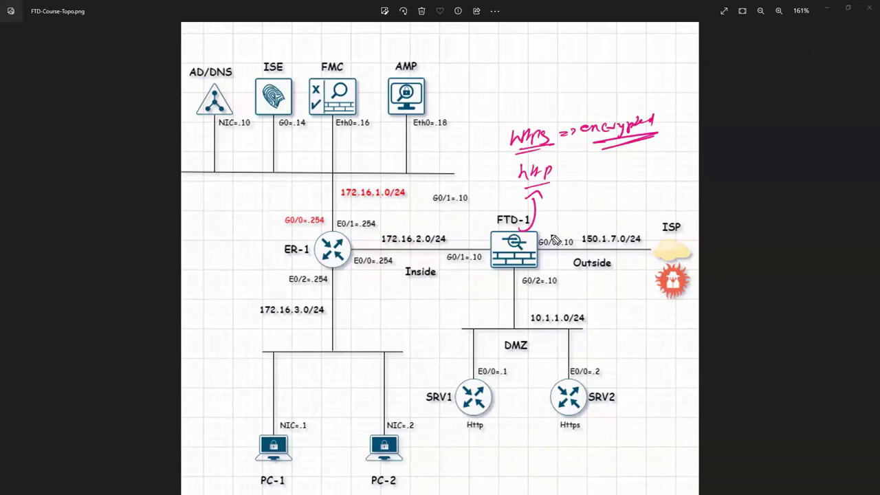
pyautogui.moveTo(496, 157)
pyautogui.mouseDown()
pyautogui.moveTo(561, 154)
pyautogui.moveTo(498, 127)
pyautogui.moveTo(496, 151)
pyautogui.mouseUp()
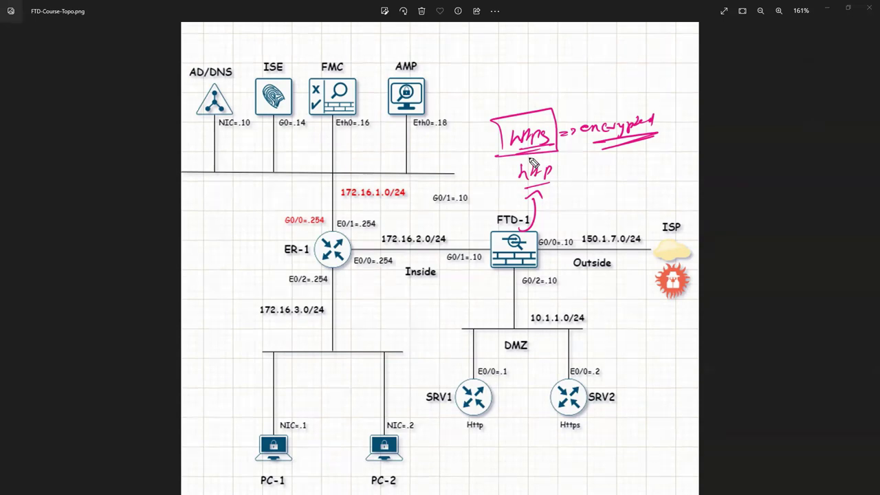
pyautogui.moveTo(500, 71)
pyautogui.mouseDown()
pyautogui.moveTo(504, 79)
pyautogui.moveTo(614, 75)
pyautogui.mouseUp()
pyautogui.moveTo(494, 91); pyautogui.dragTo(628, 91)
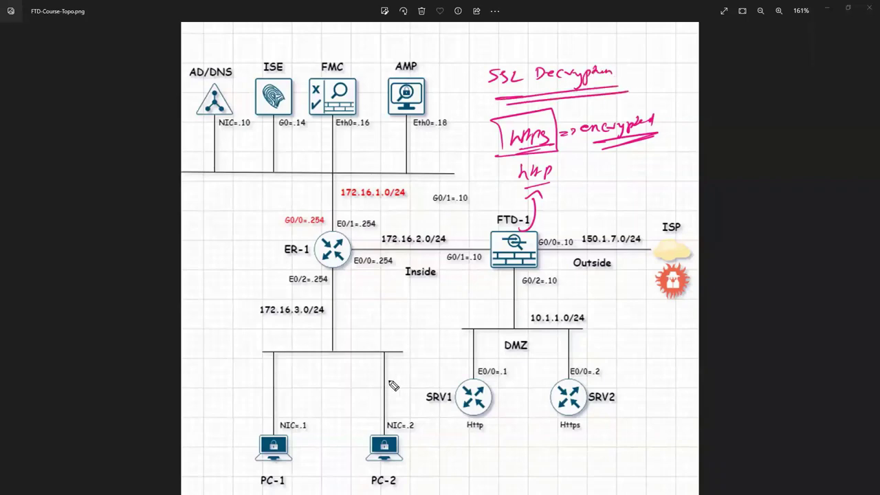